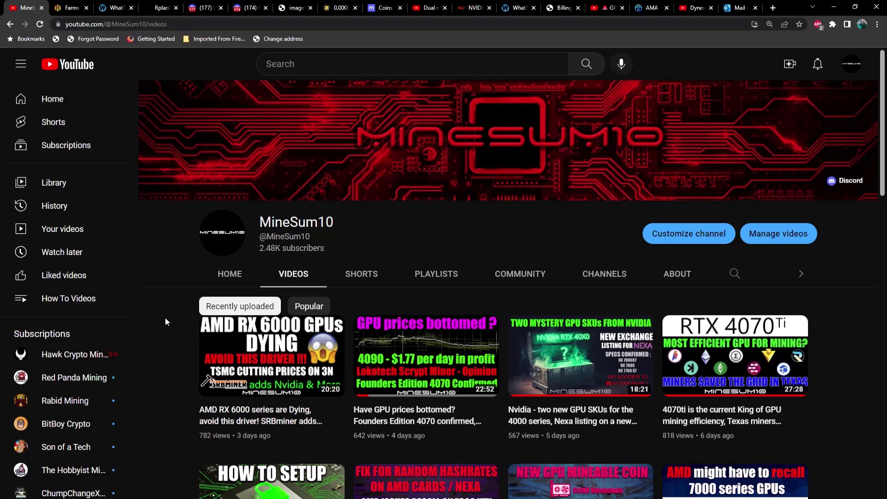
Step: Check the per-GPU overclocks on the Alderaan and Coruscant rigs, returning to the farms overview after each
left_click(70, 8)
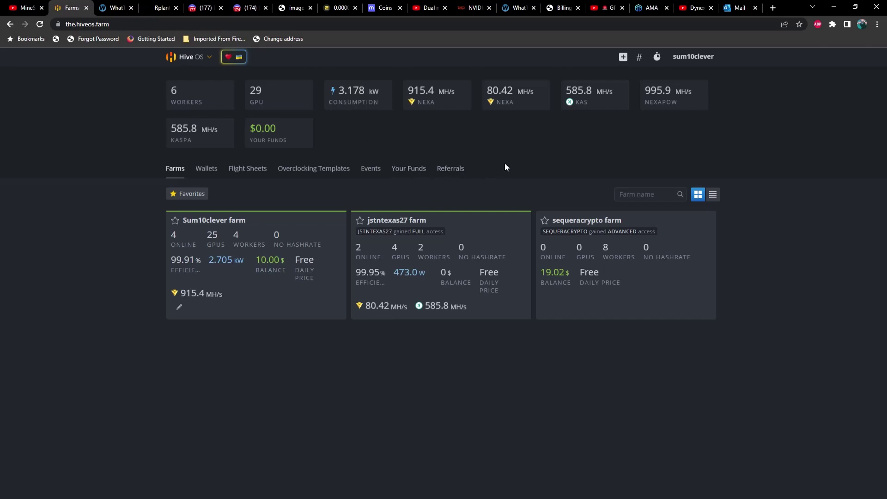
left_click(229, 217)
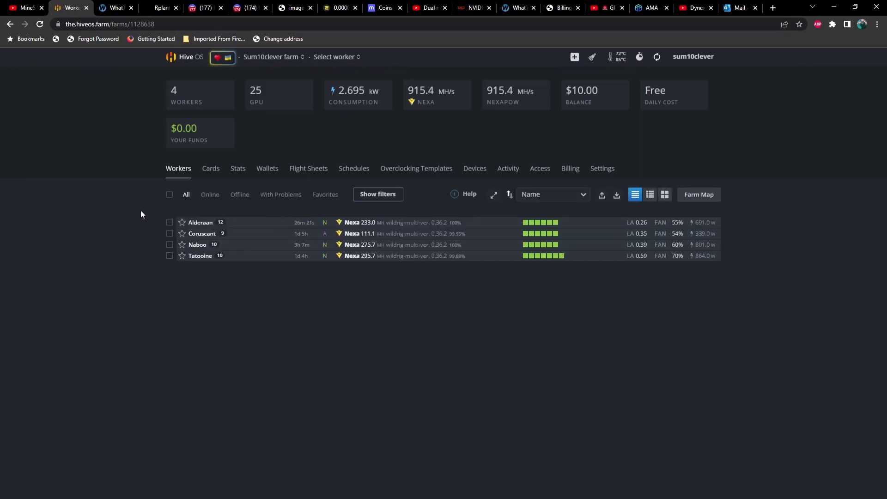
left_click(200, 222)
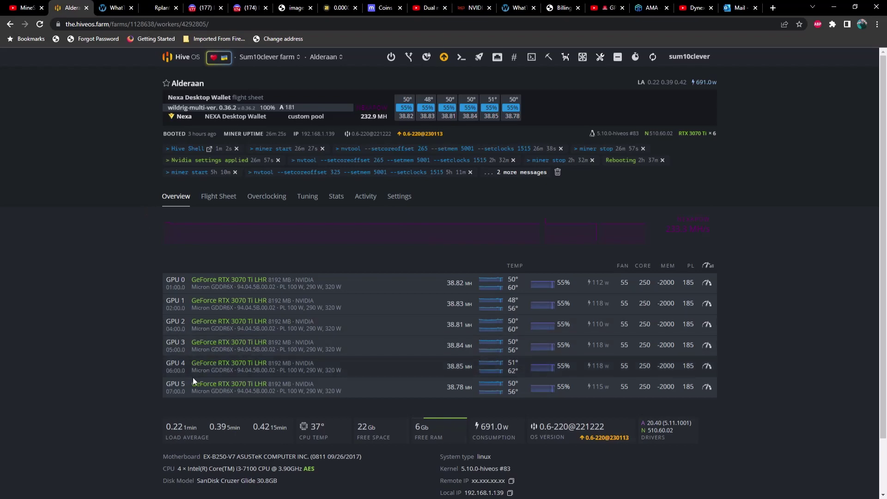
left_click(184, 59)
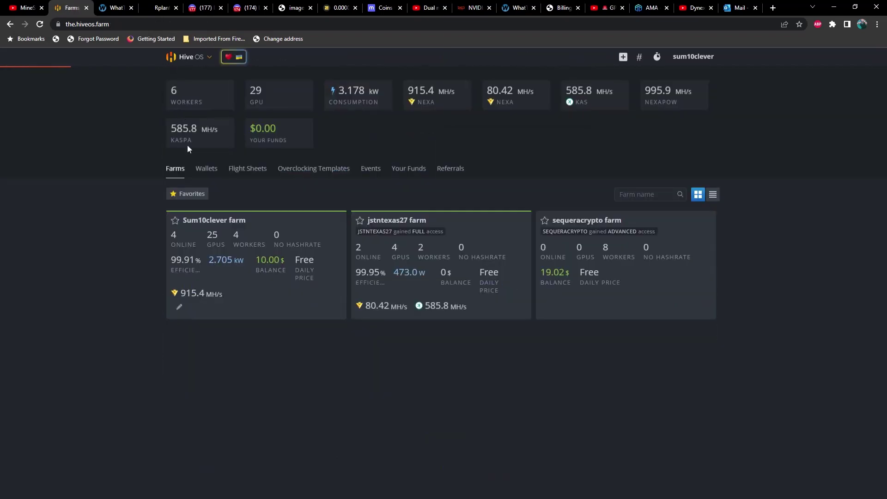
left_click(217, 223)
left_click(201, 234)
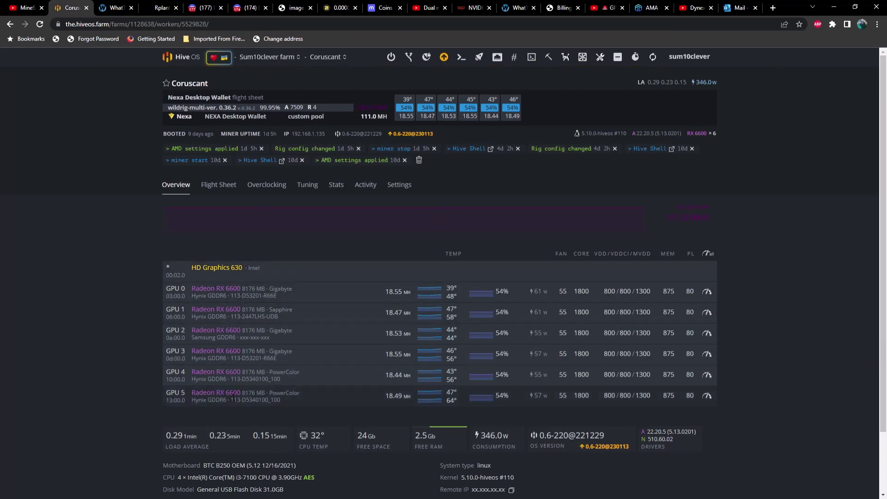
left_click(183, 57)
Step: Check the Naboo and Tatooine rigs' per-GPU overclocks, finishing on the farms overview
left_click(217, 277)
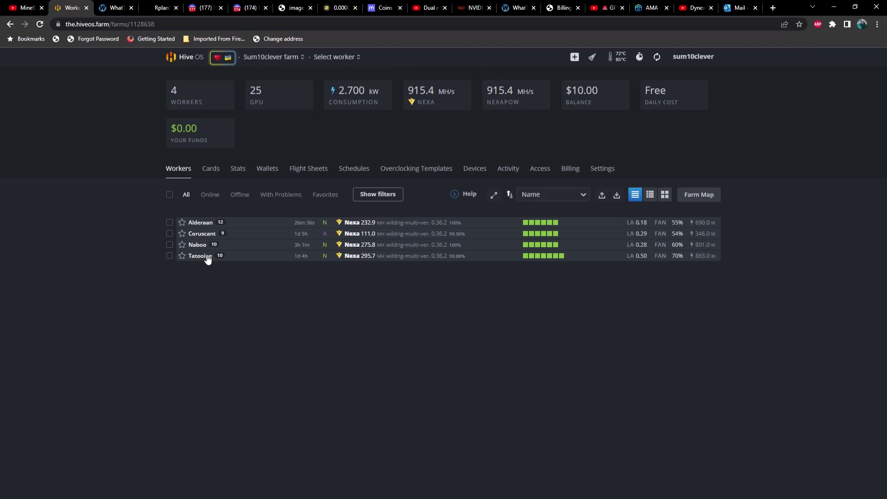
left_click(201, 254)
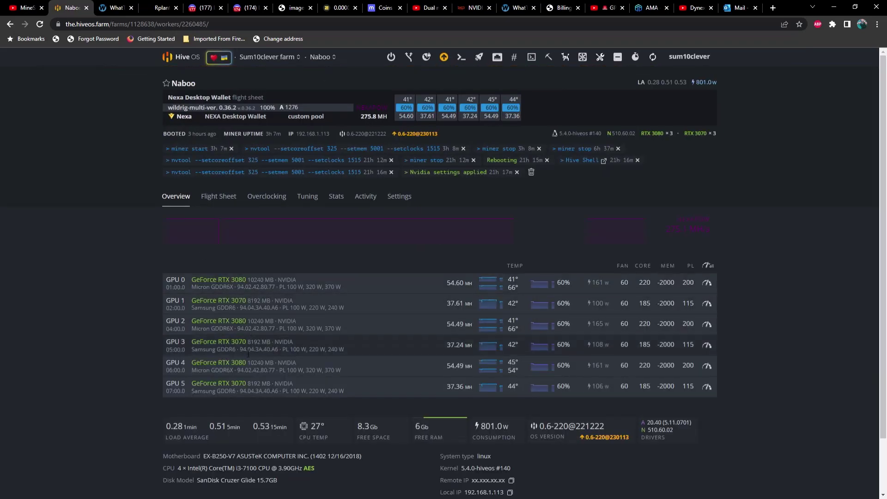
left_click(191, 57)
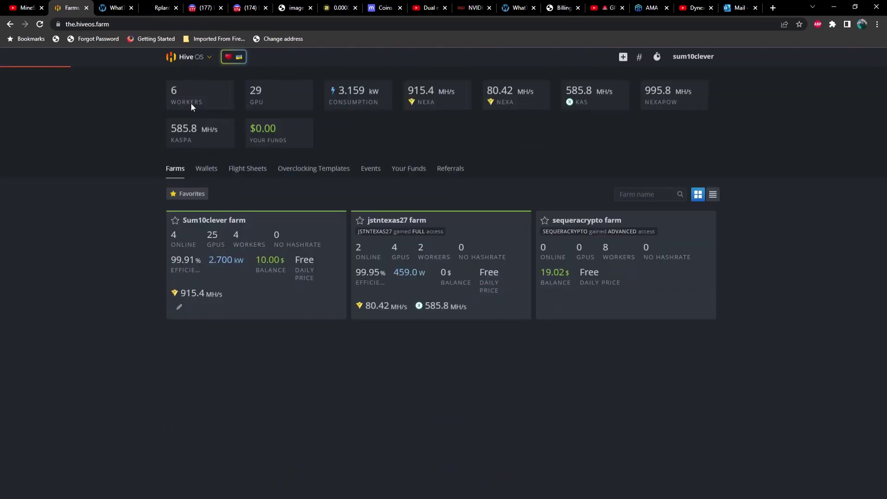
left_click(248, 268)
left_click(209, 257)
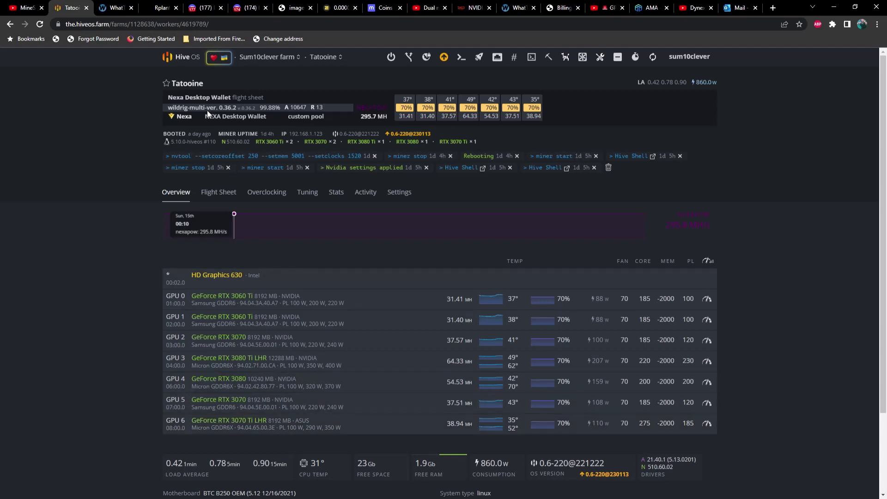
left_click(186, 57)
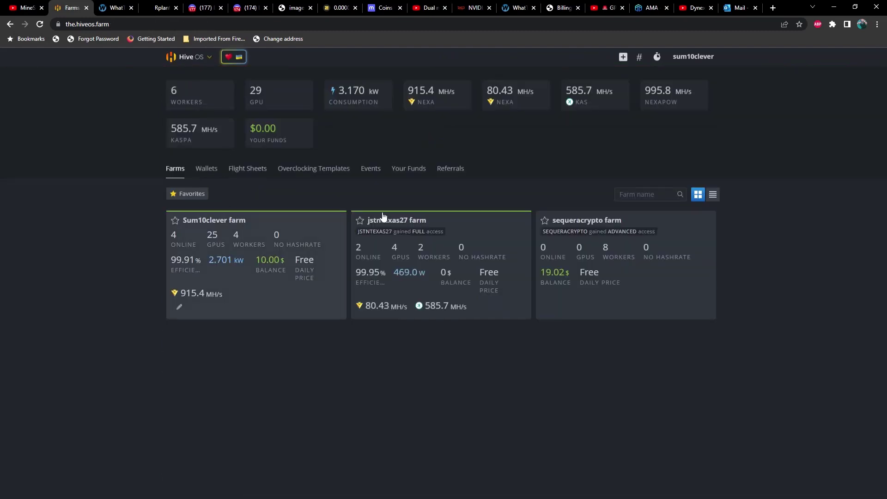
left_click(462, 230)
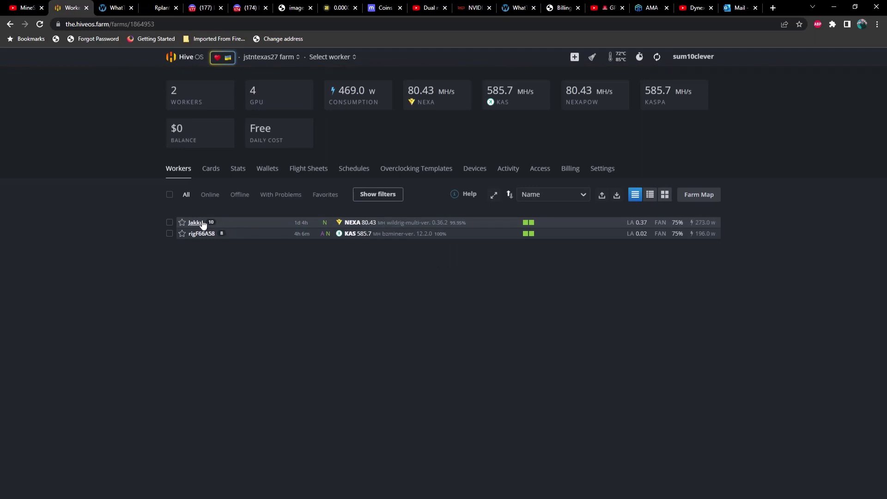
left_click(199, 222)
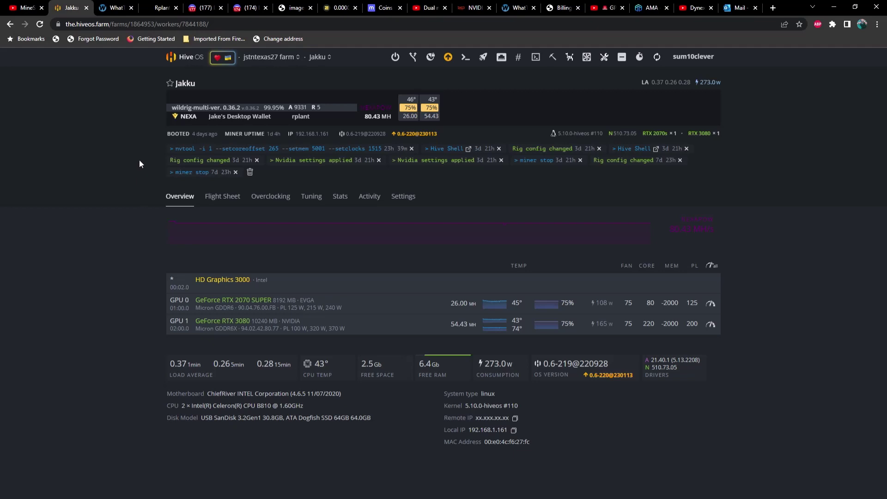
left_click(190, 57)
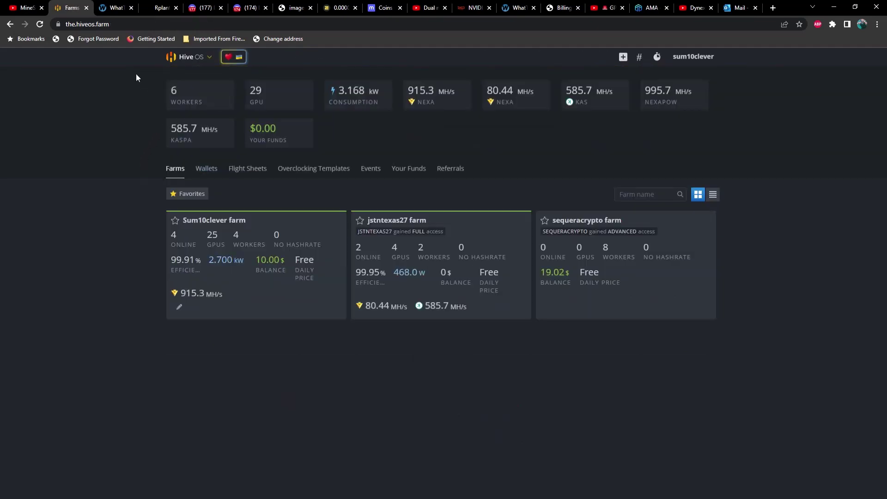
left_click(197, 9)
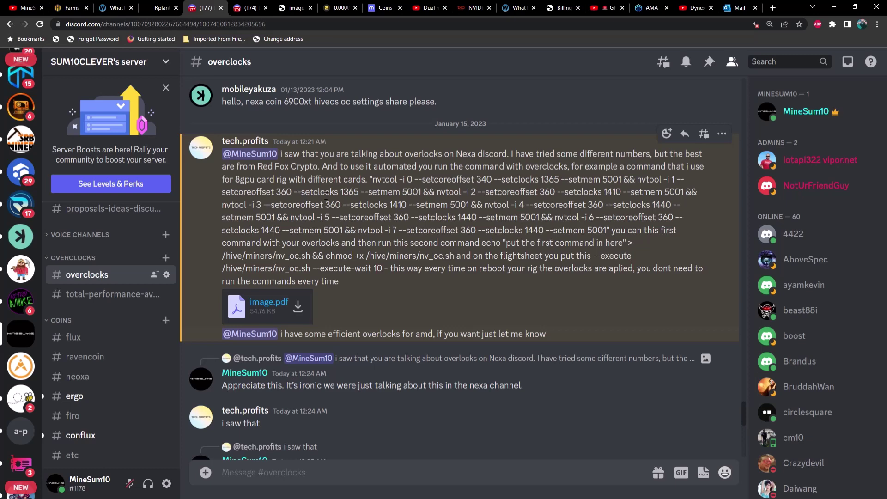
Step: Recheck Alderaan's six RTX 3070 Ti cards (core 250, memory -2000, PL 185), then return to Discord #overclocks
left_click(70, 8)
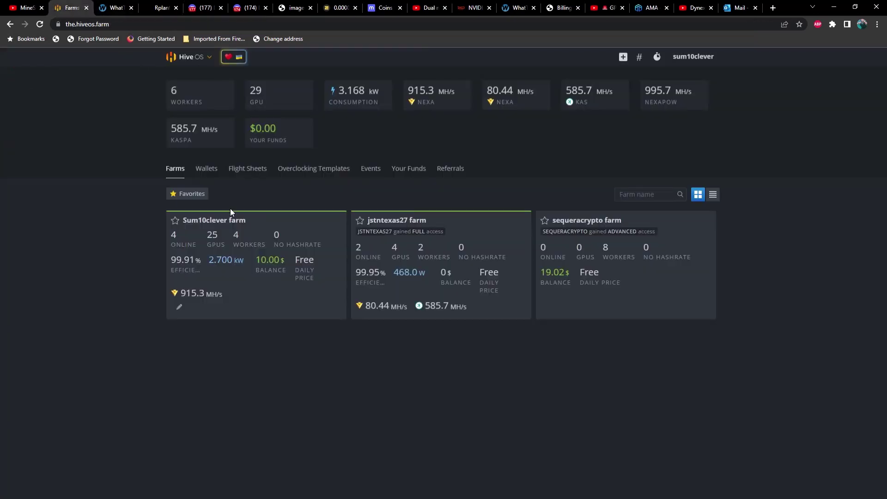
left_click(240, 221)
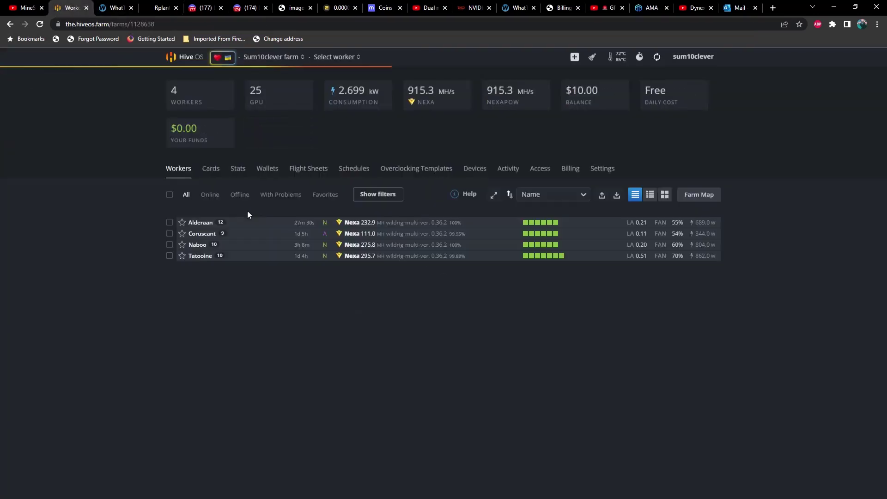
left_click(209, 223)
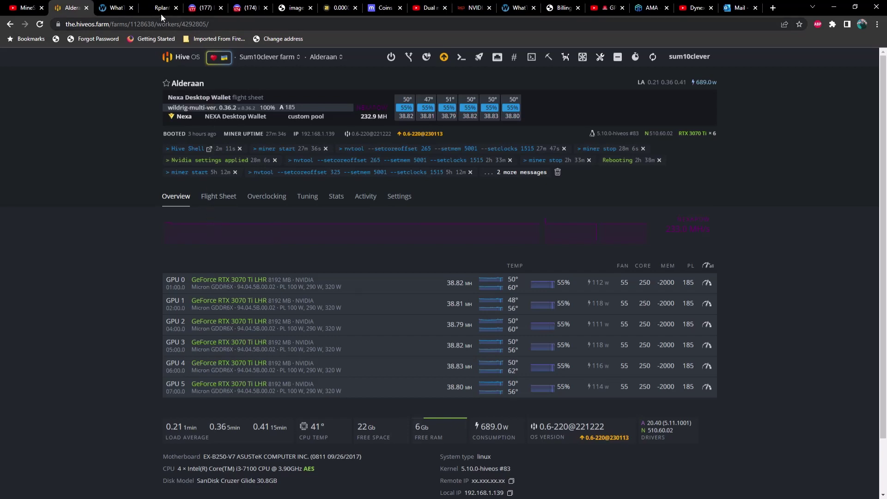
left_click(208, 9)
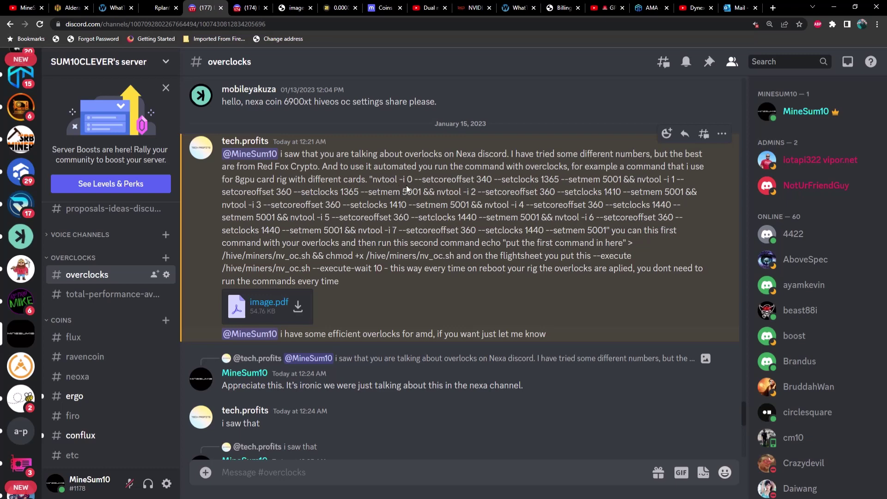
Step: Highlight the nvtool name, the && joiner and GPU 2's core offset and clocks, then return to Alderaan
double_click(377, 181)
double_click(629, 179)
left_click_drag(223, 194, 404, 198)
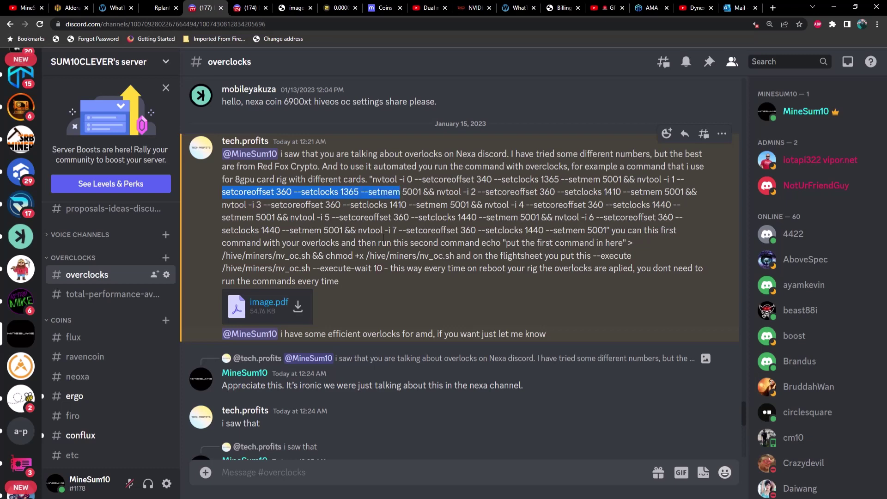
left_click(72, 8)
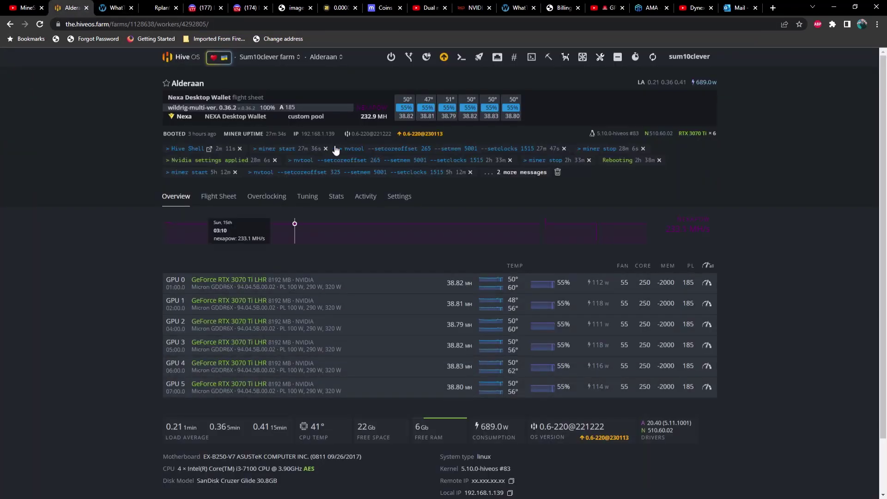
Step: Bring up Alderaan's Worker Commands list of recent nvtool commands, such as --setcoreoffset 265 --setmem 5001 --setclocks 1515
left_click(461, 58)
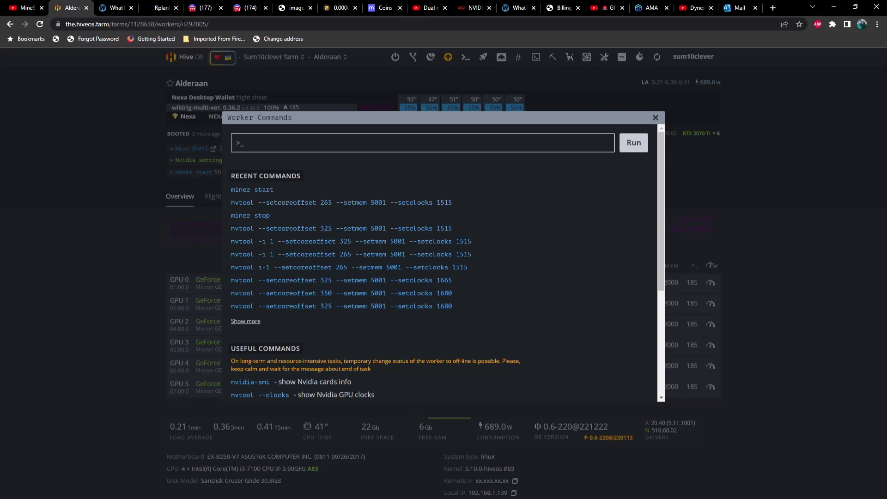
left_click(202, 8)
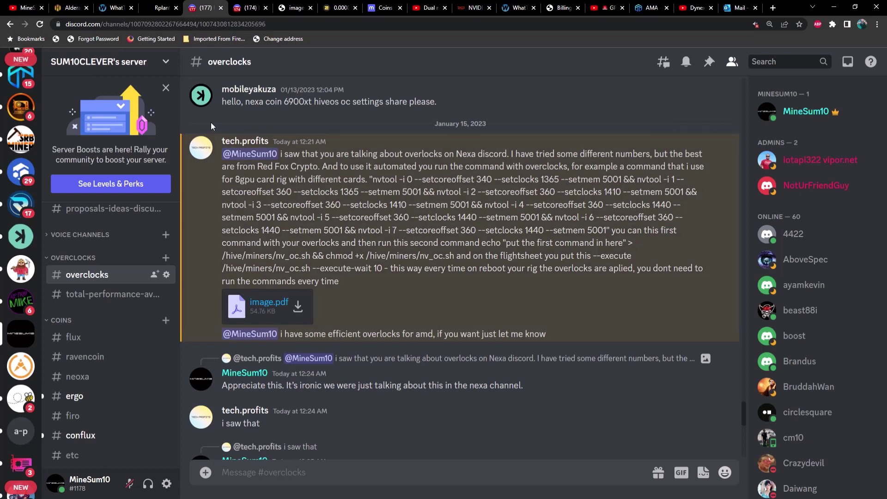
left_click(70, 8)
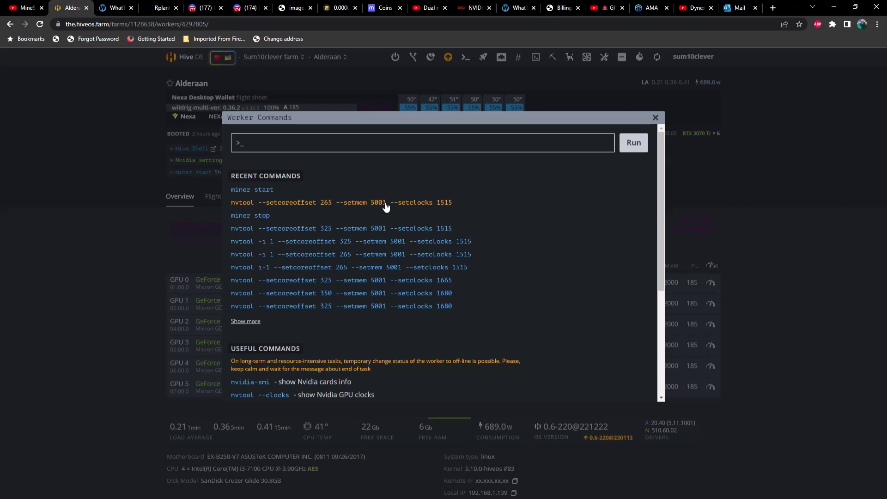
left_click(133, 172)
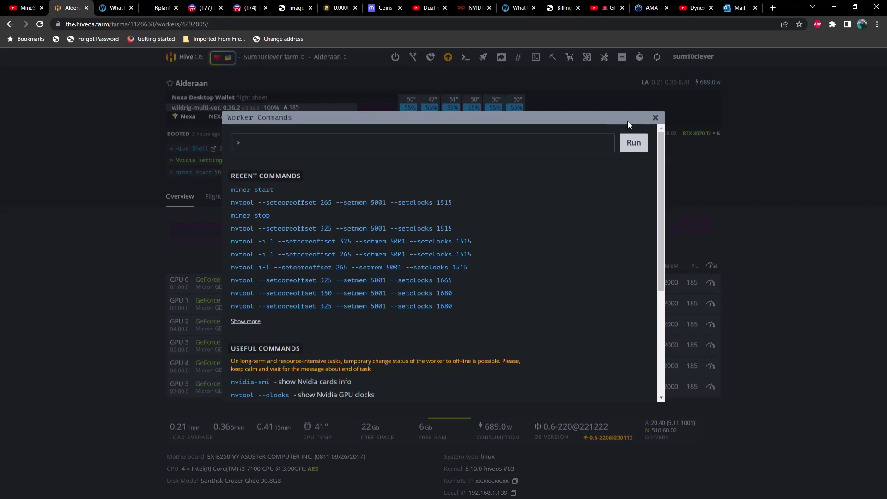
Step: Close the Worker Commands dialog and open the Coruscant rig's overview from the Sum10clever farm
left_click(655, 119)
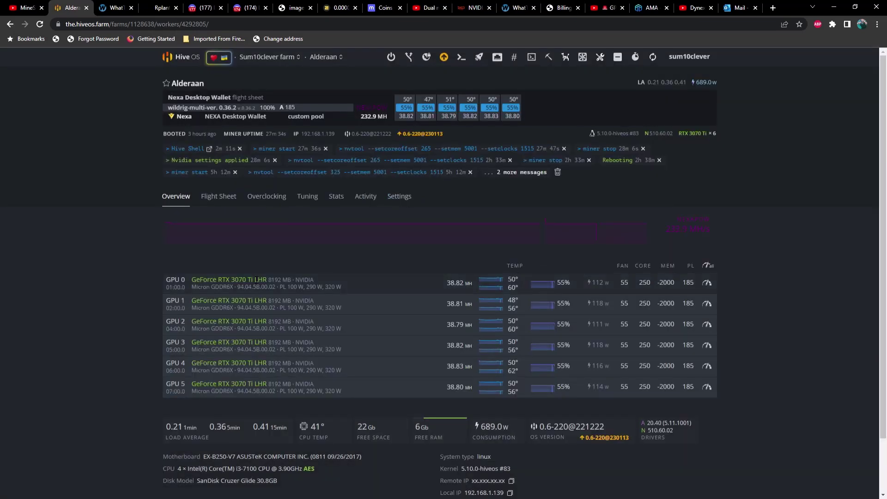
left_click(184, 59)
left_click(262, 236)
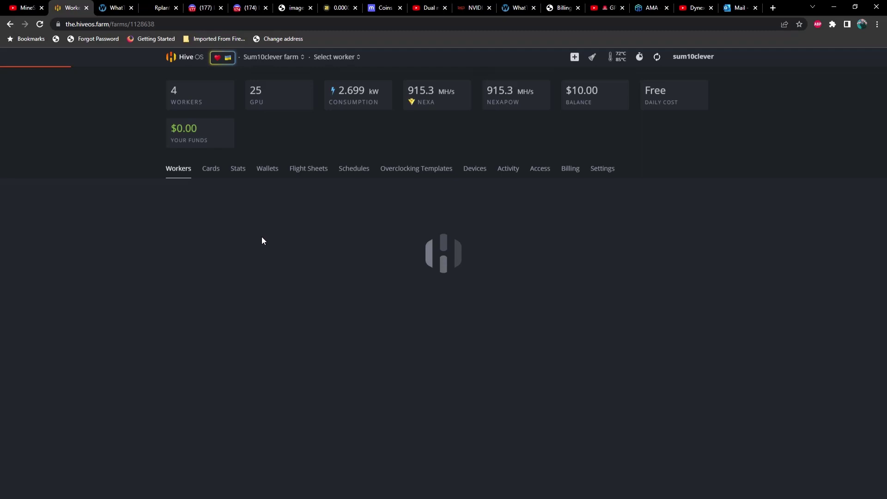
left_click(204, 237)
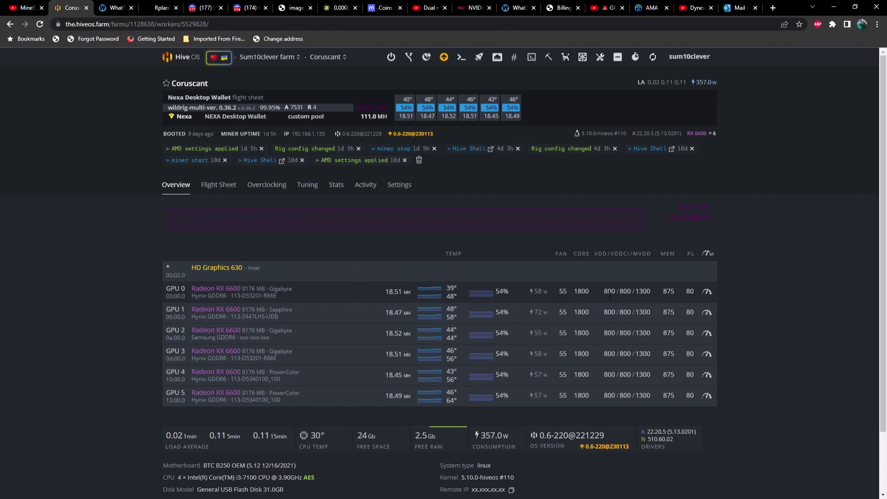
Step: Highlight GPU 0's 800 / 800 / 1300 VDD/VDDCI/MVDD voltage settings
left_click_drag(604, 296, 646, 299)
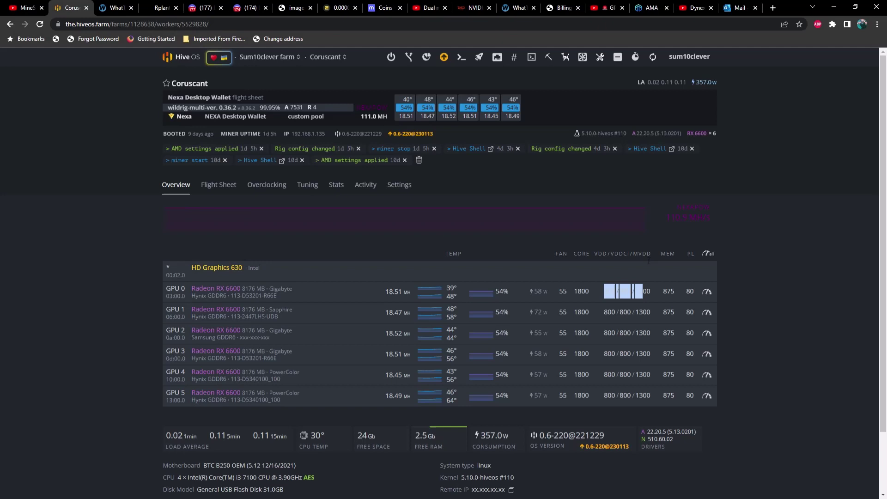
left_click(649, 292)
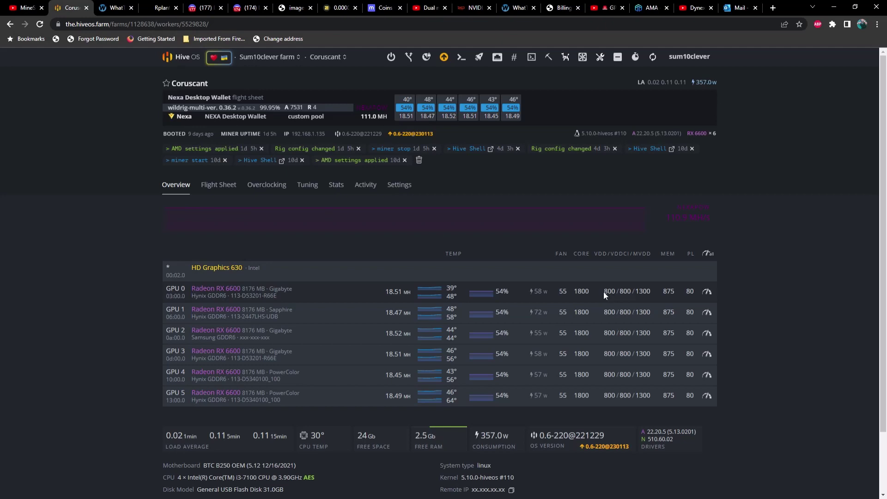
left_click_drag(603, 292, 653, 298)
left_click(631, 296)
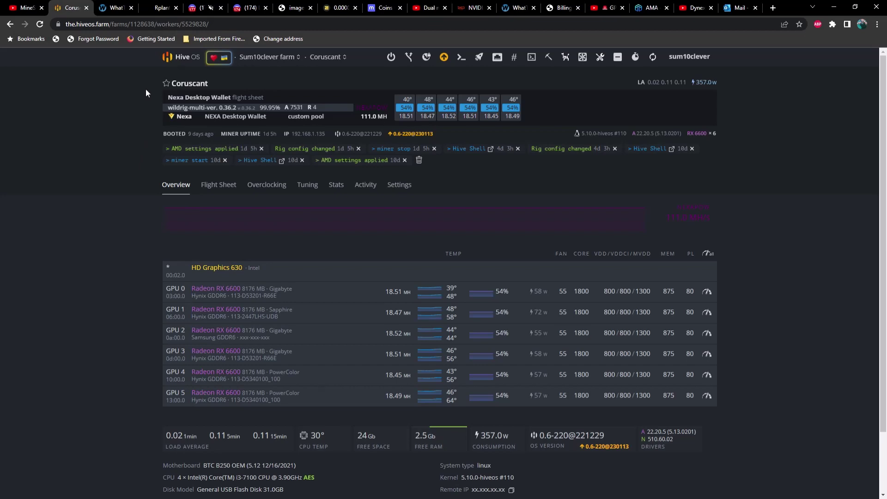
Step: Glance at the Discord #overclocks channel, then view the image.pdf GPU efficiency table
left_click(200, 10)
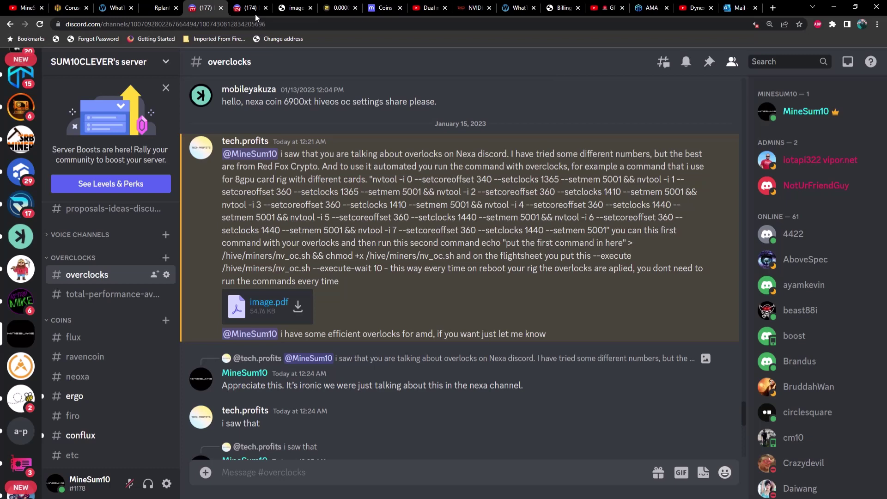
left_click(291, 10)
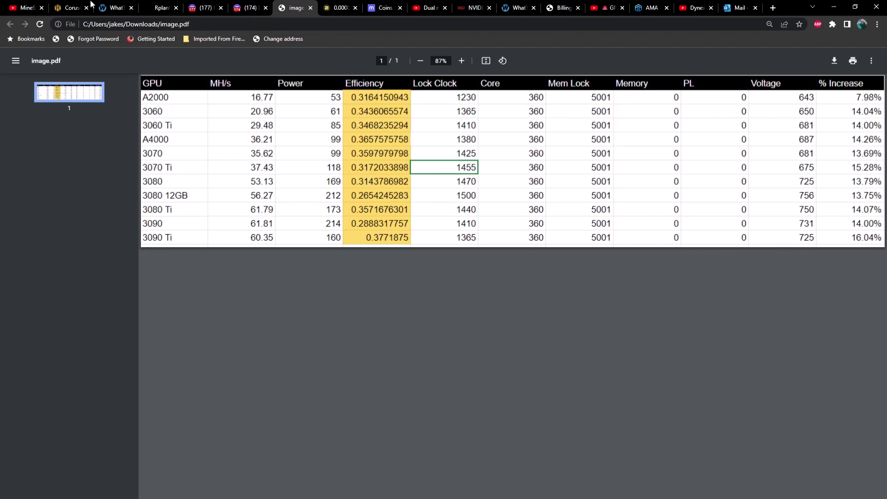
Step: Open the Alderaan rig's overview from the Sum10clever farm to compare its RTX 3070 Ti settings
left_click(70, 8)
left_click(184, 62)
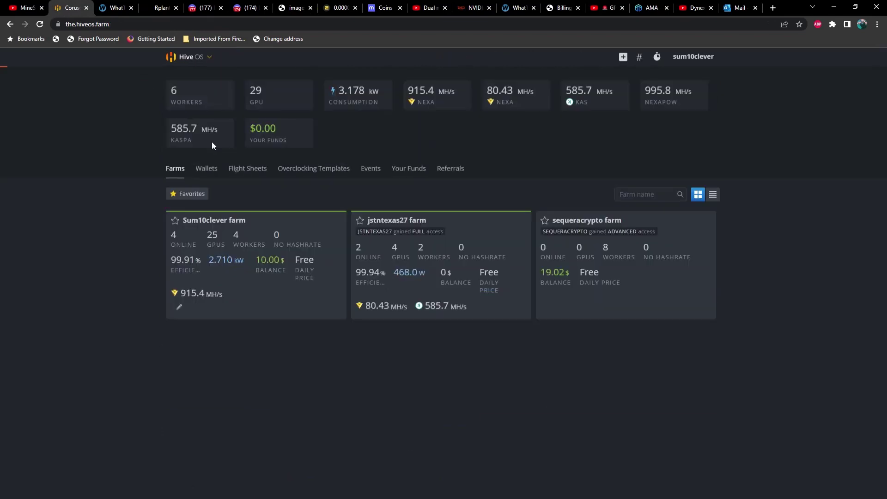
left_click(218, 212)
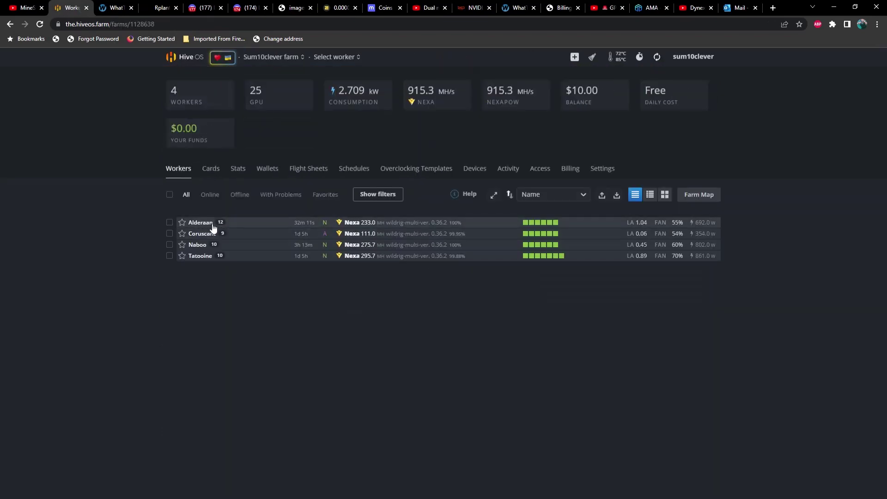
left_click(215, 225)
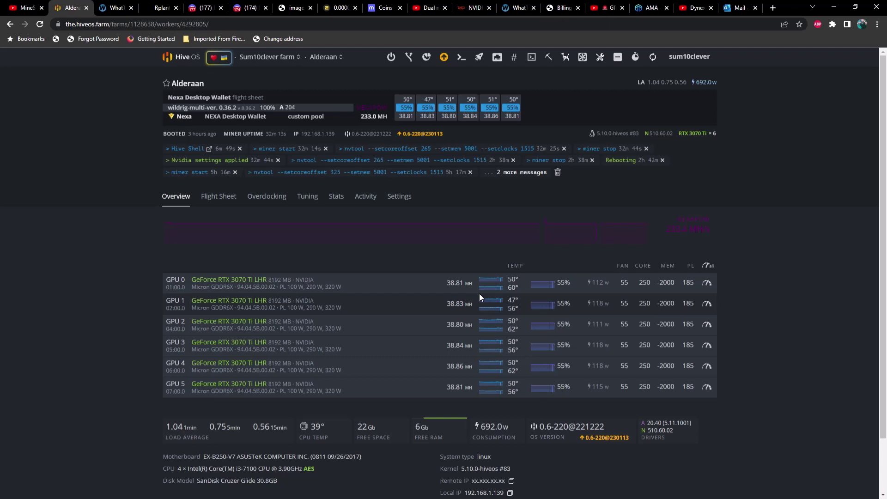